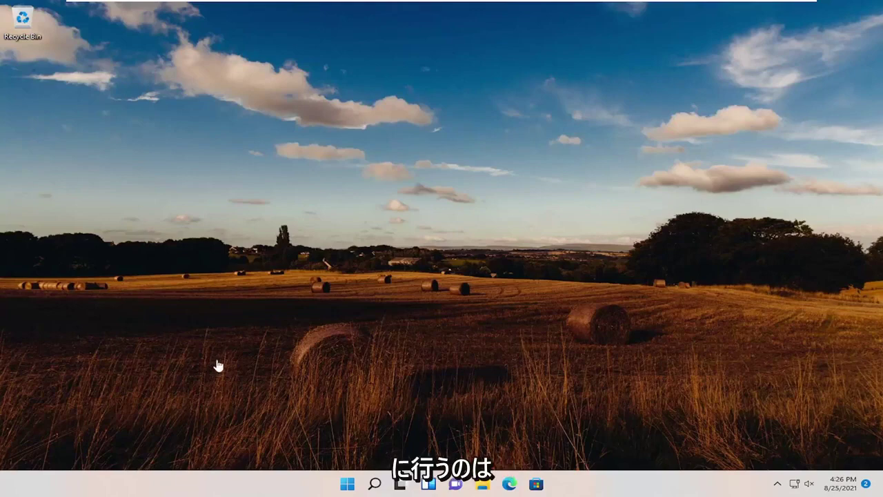
Run the Windows Update troubleshooter from the other troubleshooters in the Troubleshoot settings, and close it when it finishes.
left_click(370, 484)
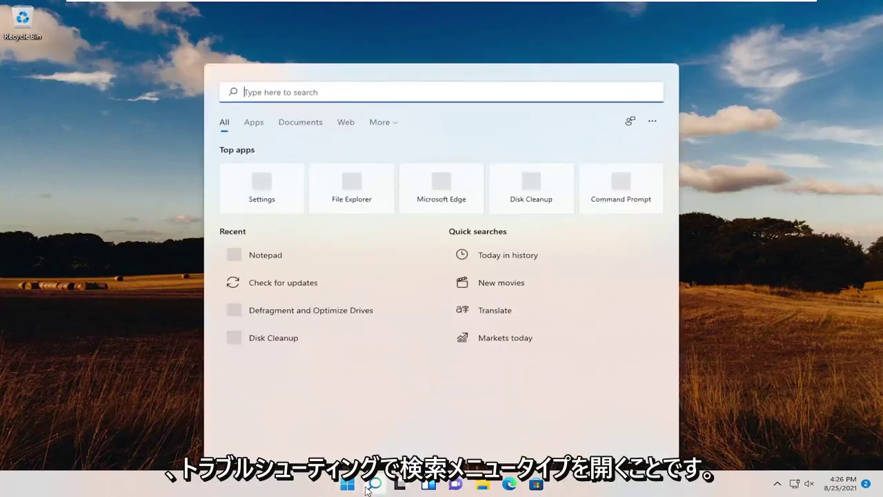
type("troubleshoot")
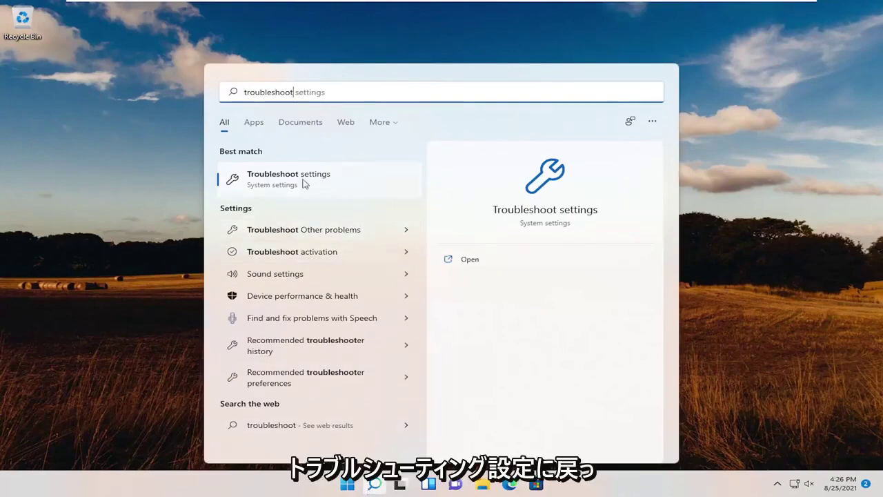
left_click(276, 180)
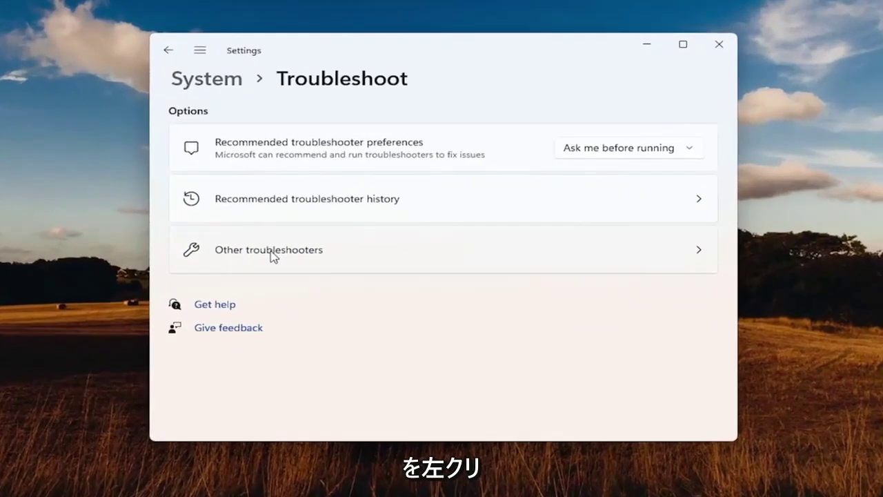
left_click(271, 253)
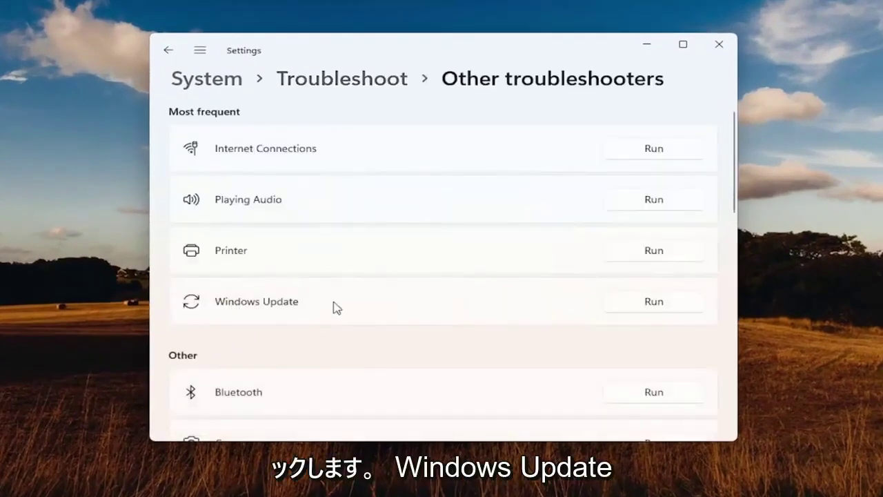
left_click(653, 303)
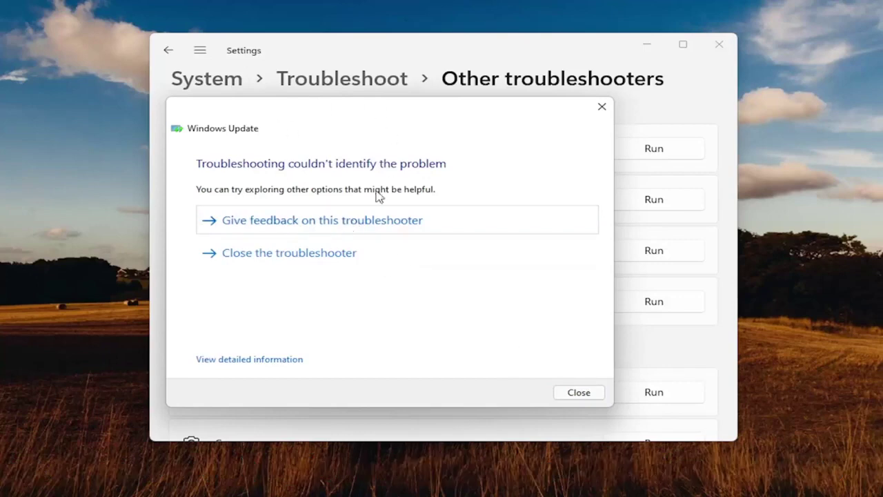
left_click(574, 394)
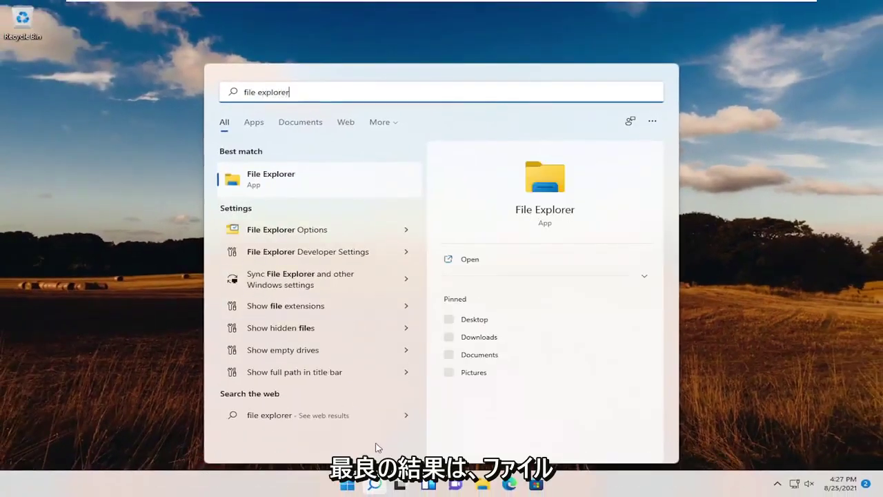
Open File Explorer and browse to the SoftwareDistribution folder inside the Windows folder on Local Disk (C:).
left_click(269, 179)
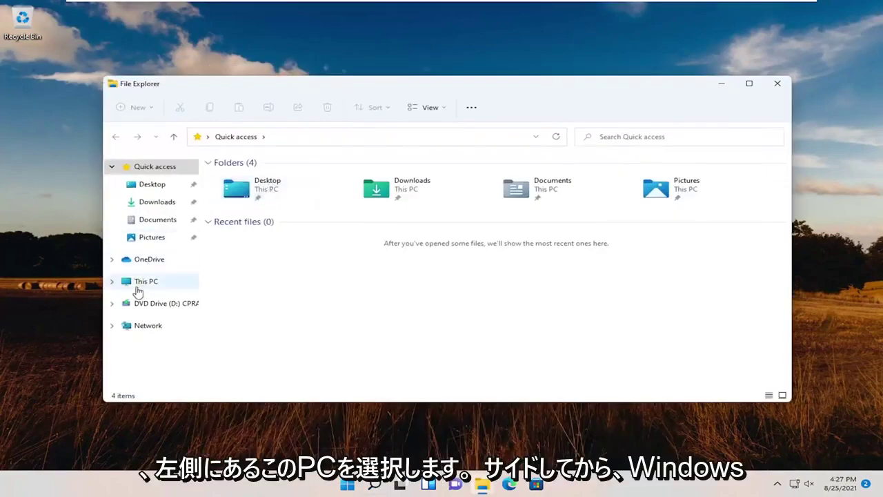
left_click(141, 283)
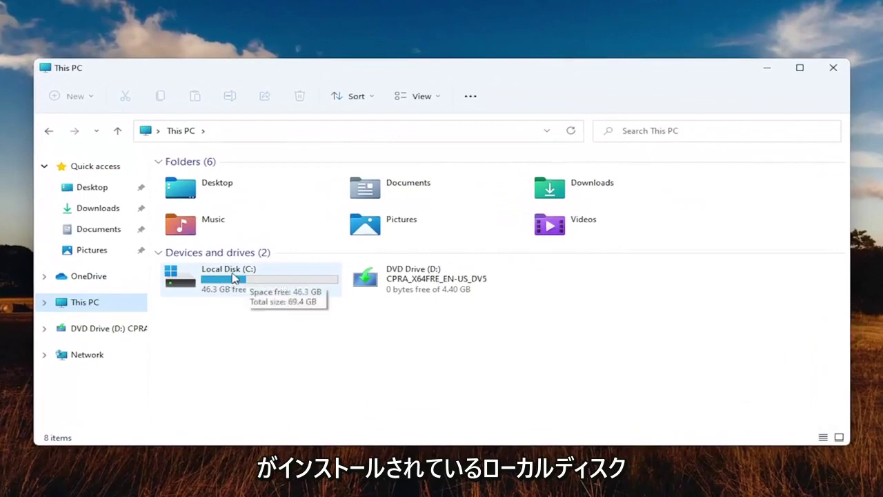
double_click(226, 283)
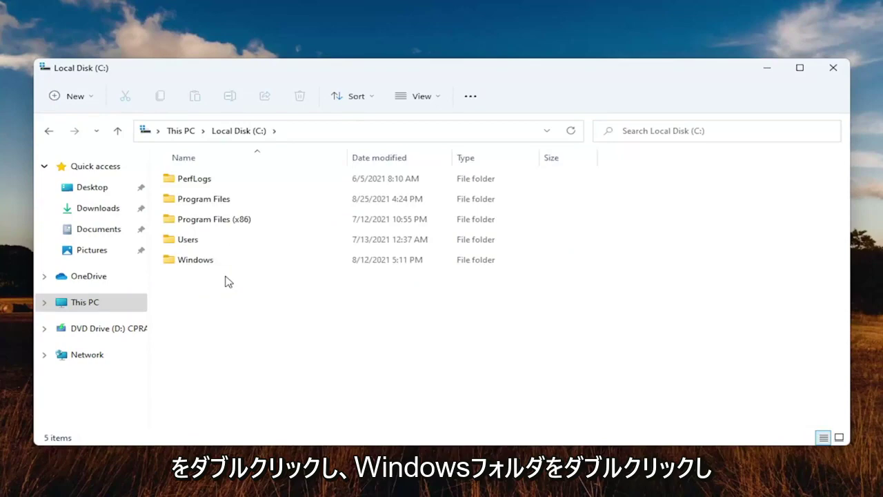
double_click(193, 264)
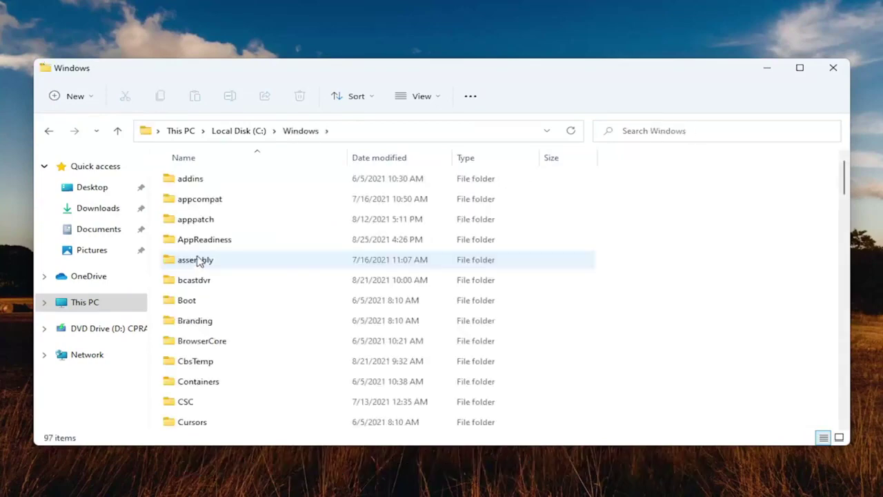
scroll(222, 279, "down", 15)
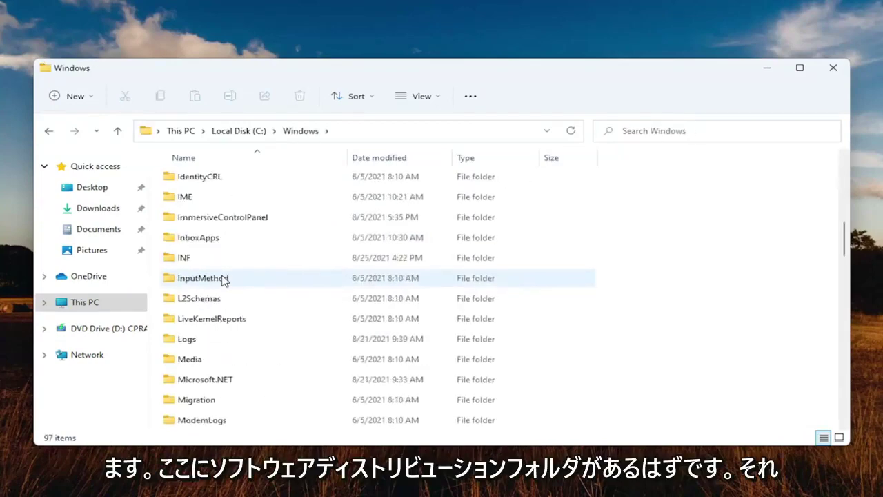
scroll(222, 280, "down", 2)
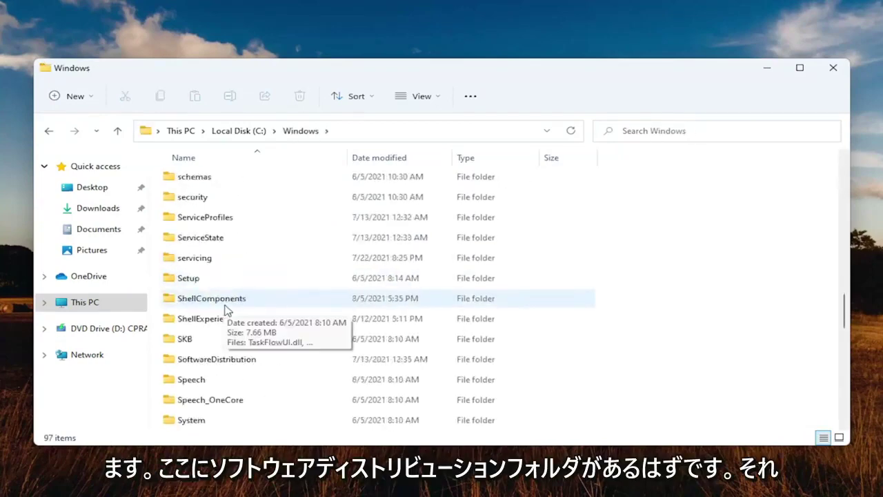
double_click(198, 359)
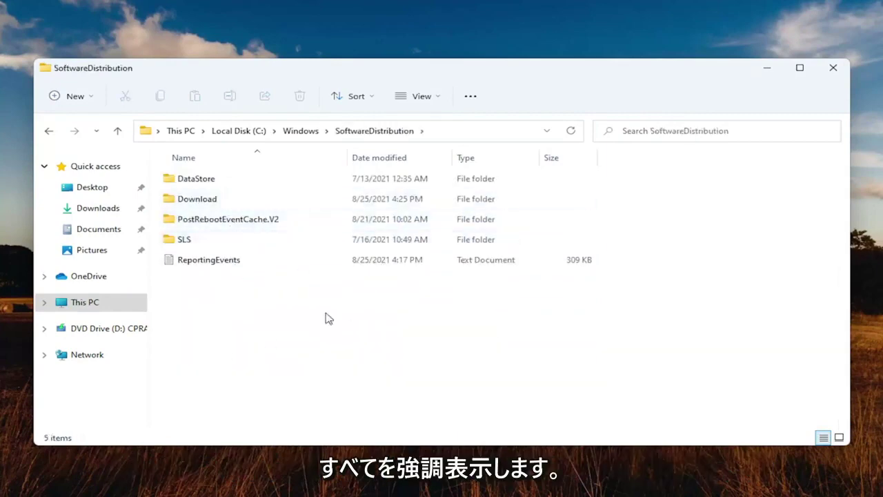
Delete all the contents of the SoftwareDistribution folder, skipping items in use, and minimize the folder window.
left_click_drag(422, 353, 184, 153)
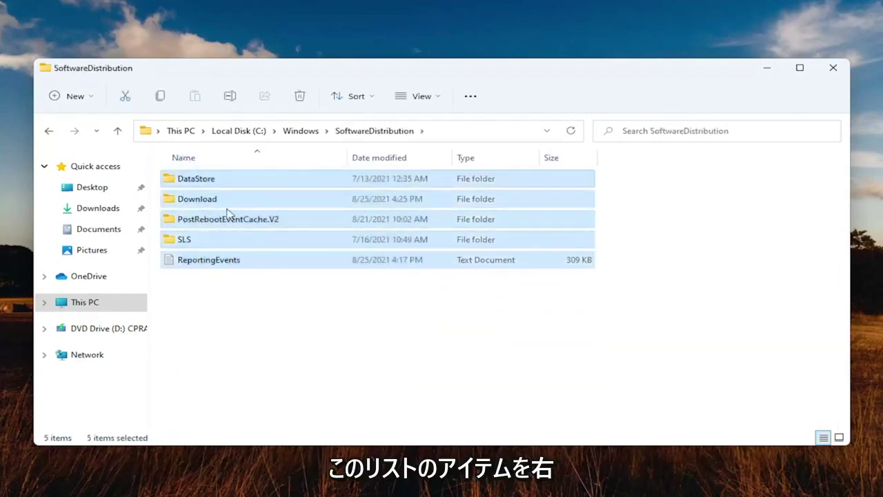
right_click(227, 212)
left_click_drag(194, 303, 218, 170)
right_click(214, 205)
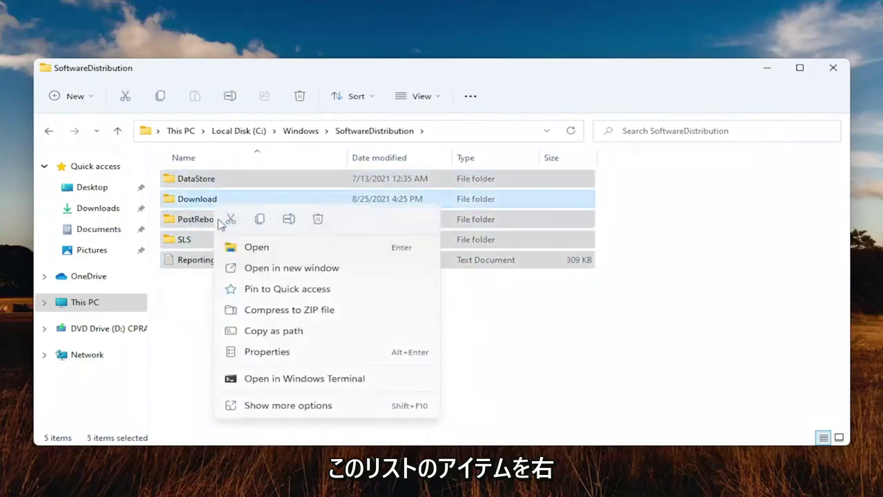
left_click(318, 219)
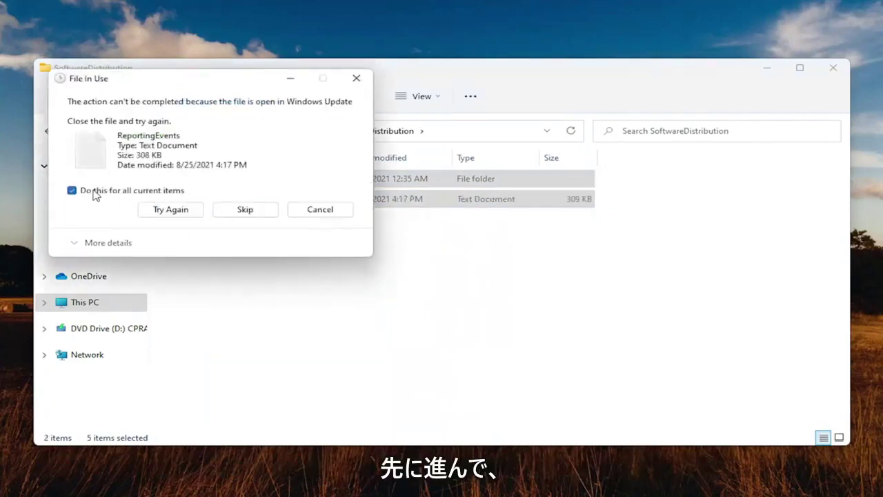
left_click(237, 210)
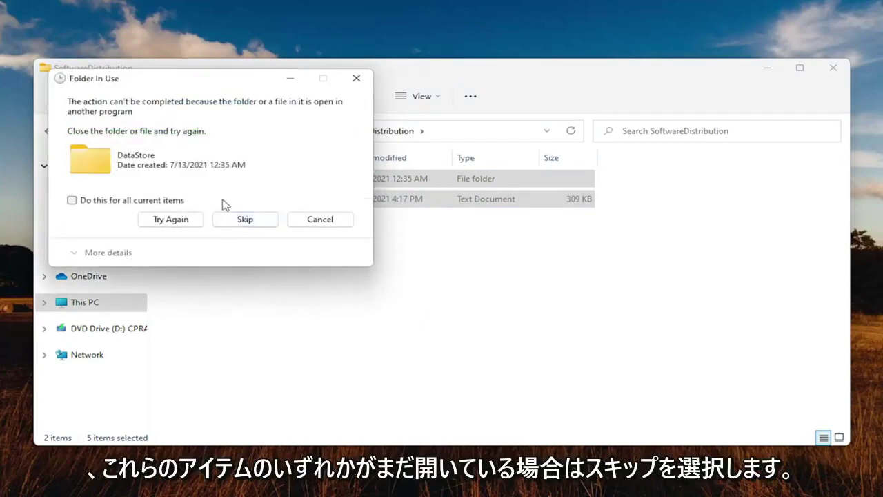
left_click(356, 79)
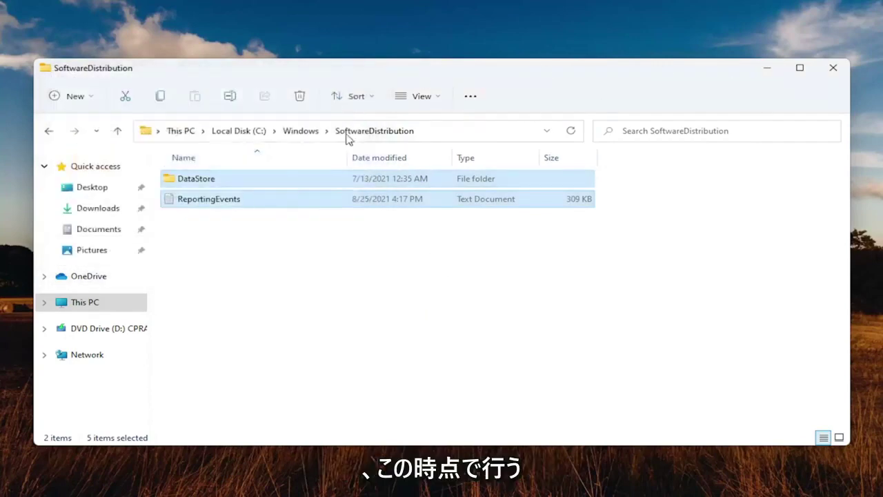
left_click(767, 69)
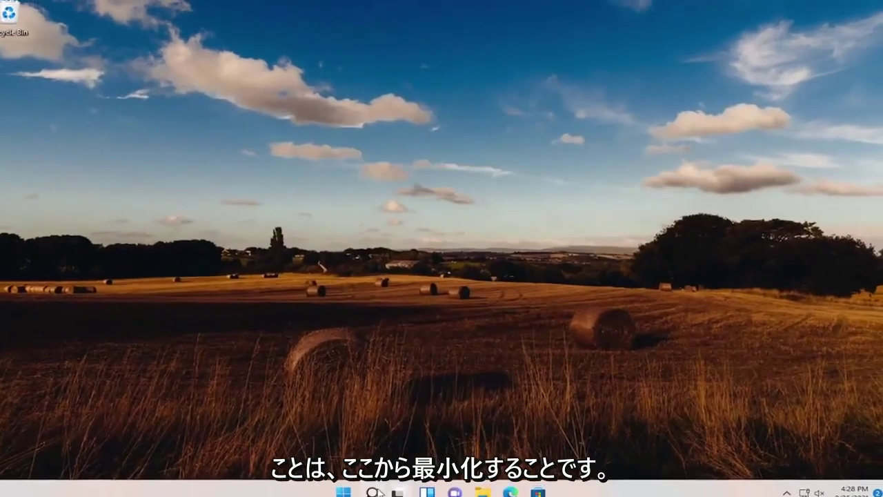
Open the Services app and stop the Background Intelligent Transfer Service.
left_click(376, 485)
type("servi")
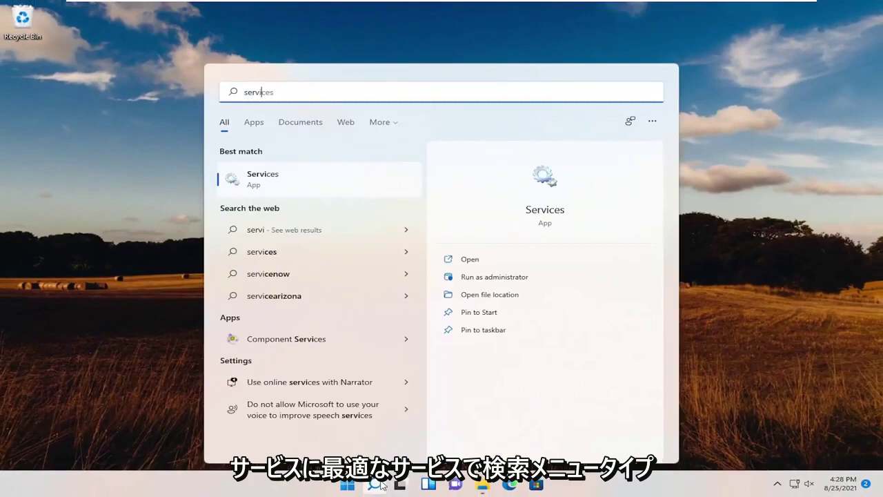
left_click(269, 181)
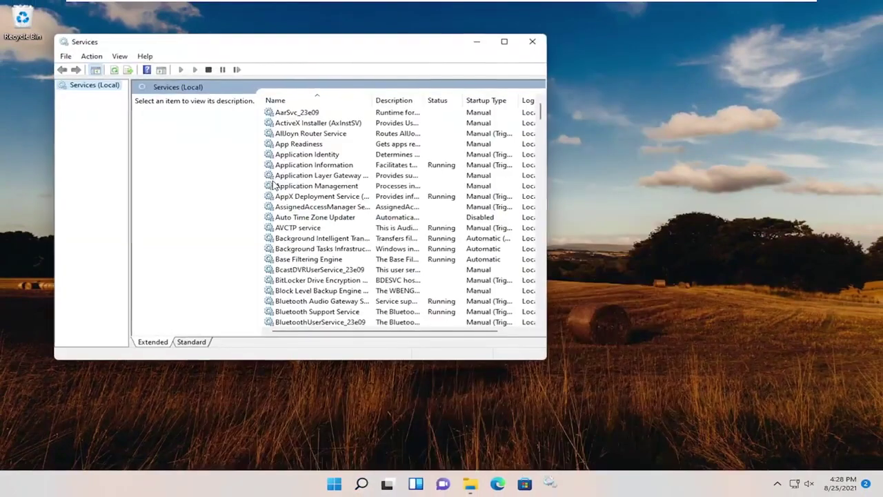
left_click_drag(368, 35, 460, 45)
double_click(445, 271)
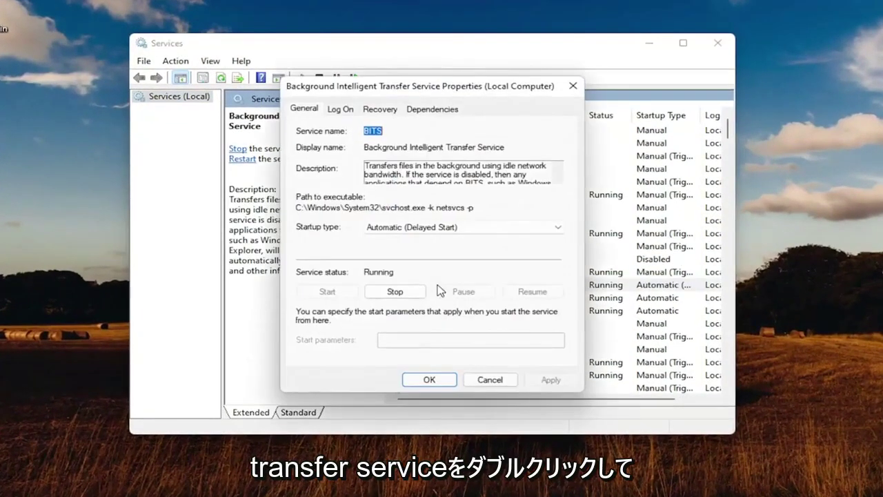
left_click(394, 292)
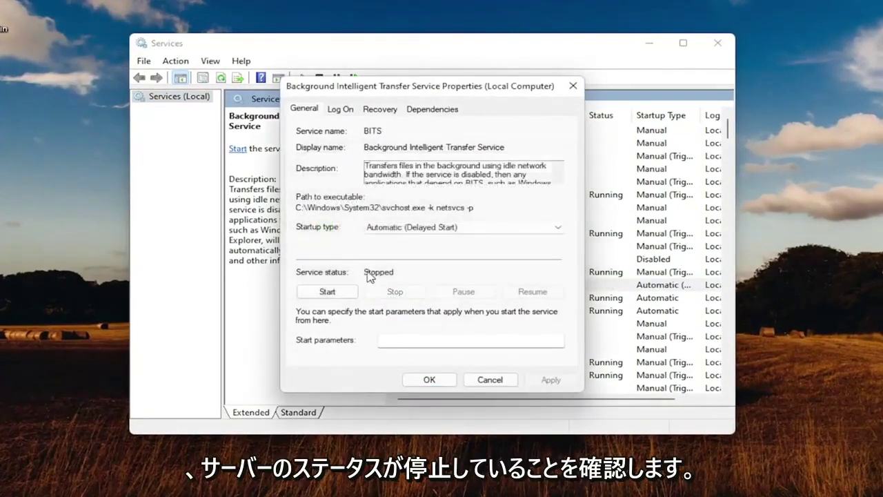
left_click(425, 380)
Stop the Windows Update service and minimize the Services window.
scroll(703, 310, "down", 20)
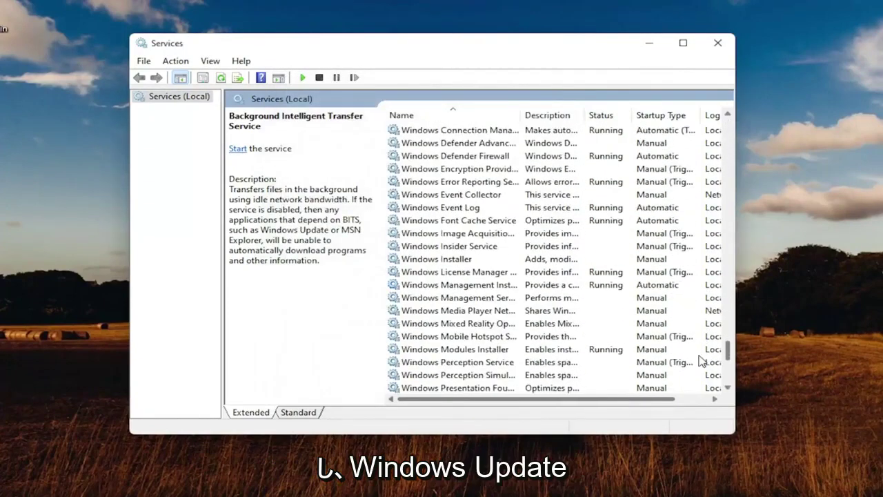
double_click(435, 272)
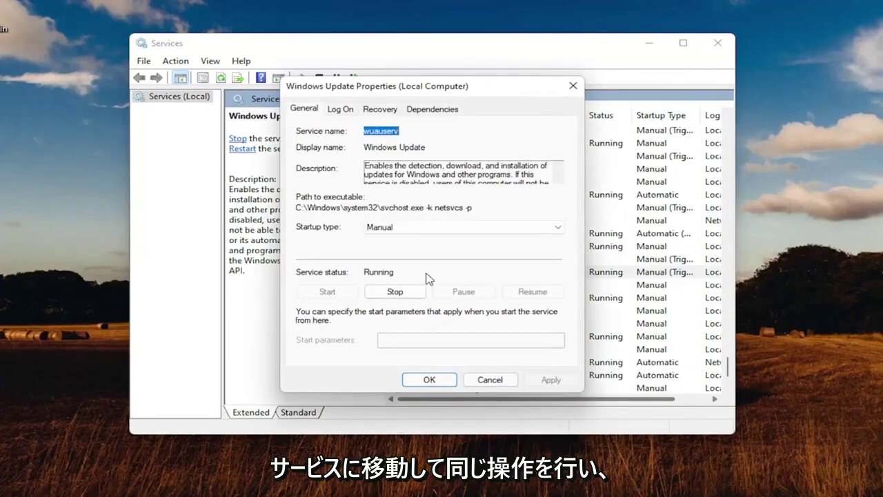
left_click(393, 293)
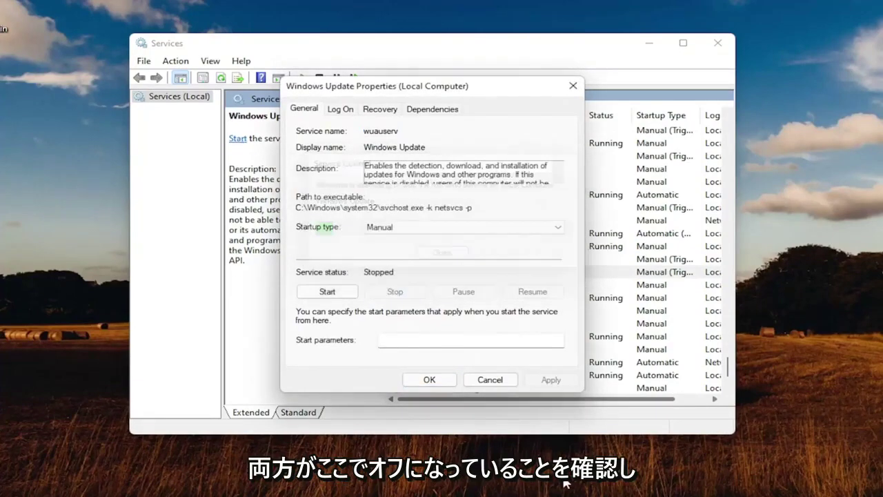
left_click(430, 379)
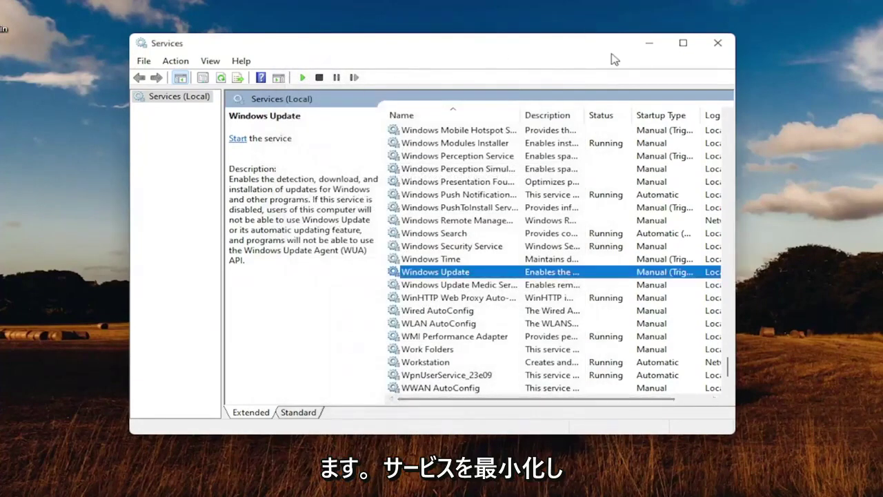
left_click(648, 43)
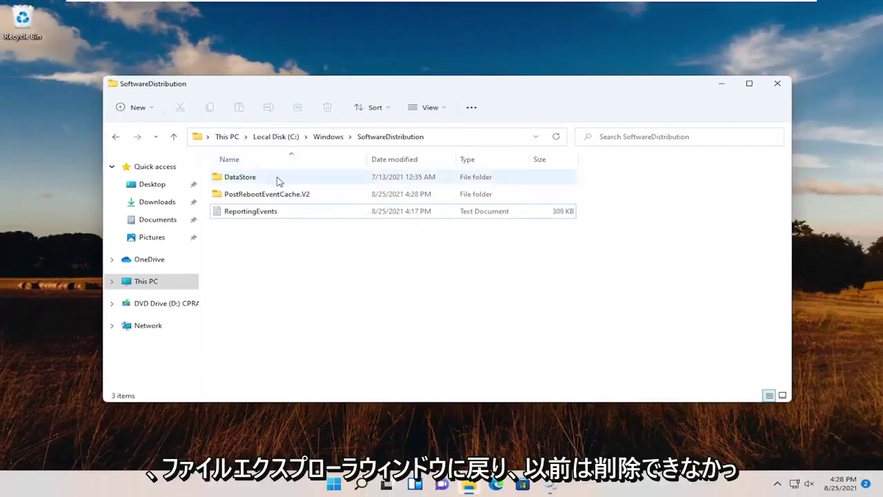
Delete the remaining DataStore, PostRebootEventCache.V2 and ReportingEvents items from SoftwareDistribution and close File Explorer.
left_click_drag(483, 309, 207, 170)
right_click(290, 199)
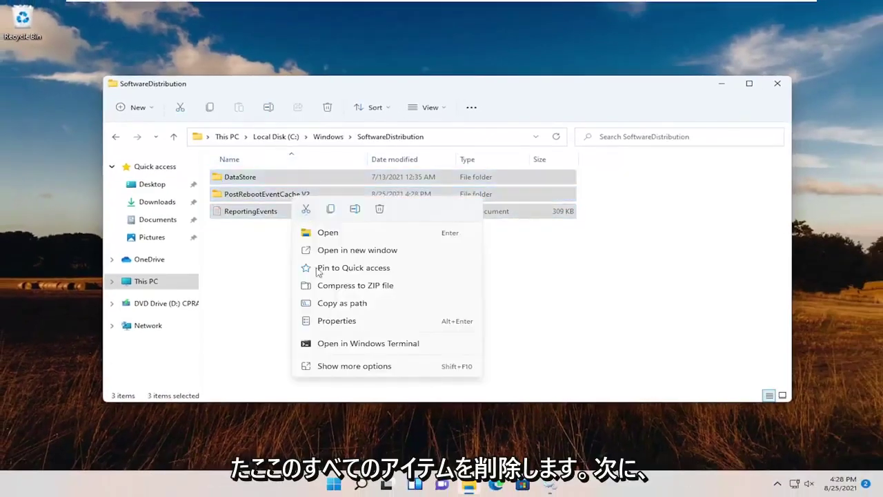
left_click(379, 209)
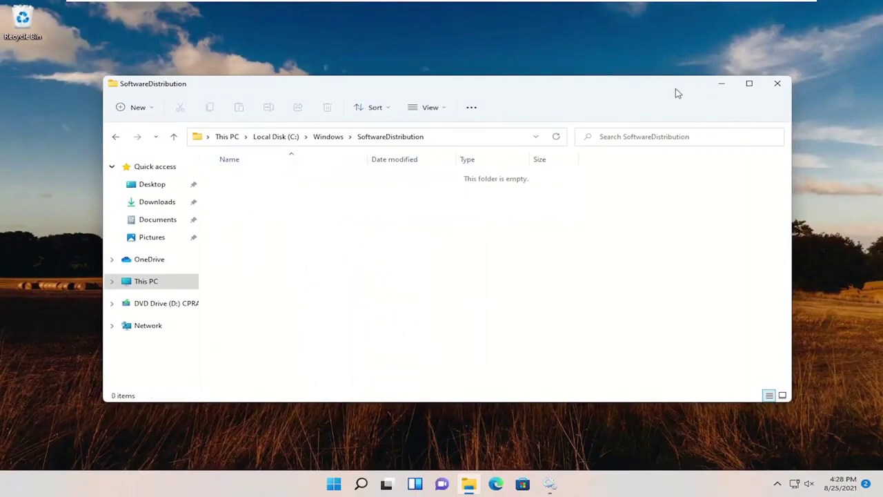
left_click(777, 83)
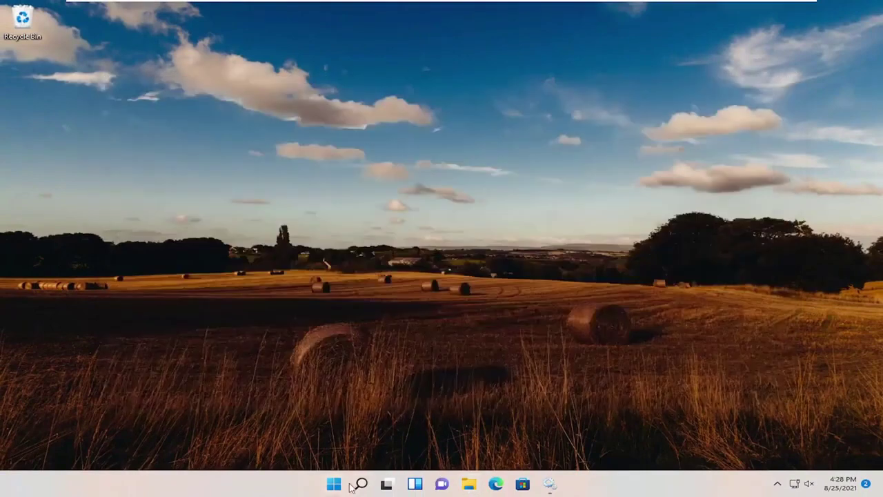
Bring back the Services window and start the Windows Update service again.
left_click(551, 486)
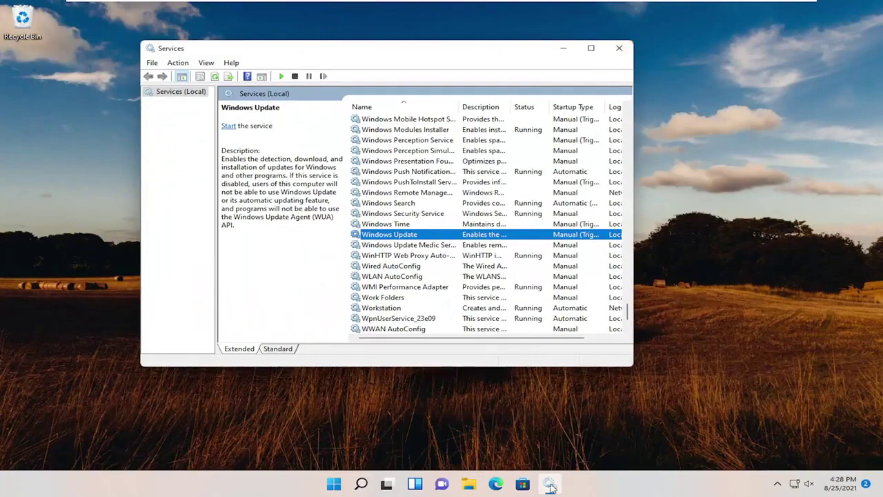
left_click(551, 486)
left_click(551, 486)
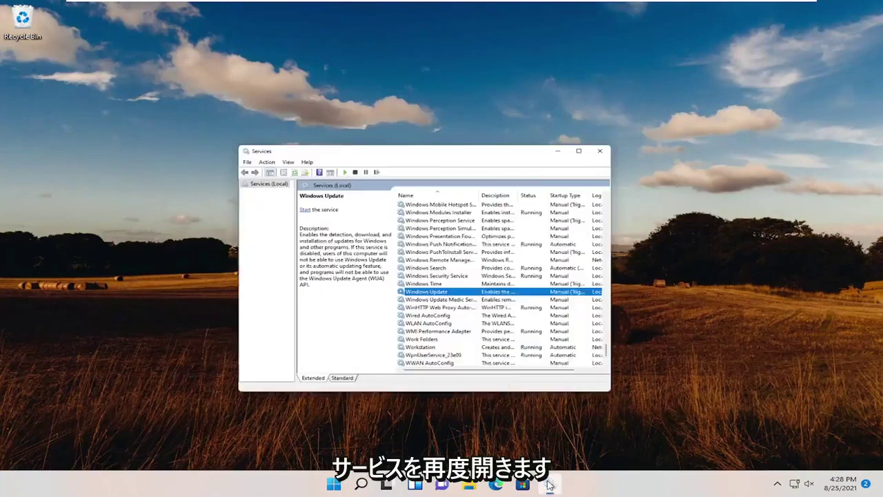
double_click(377, 235)
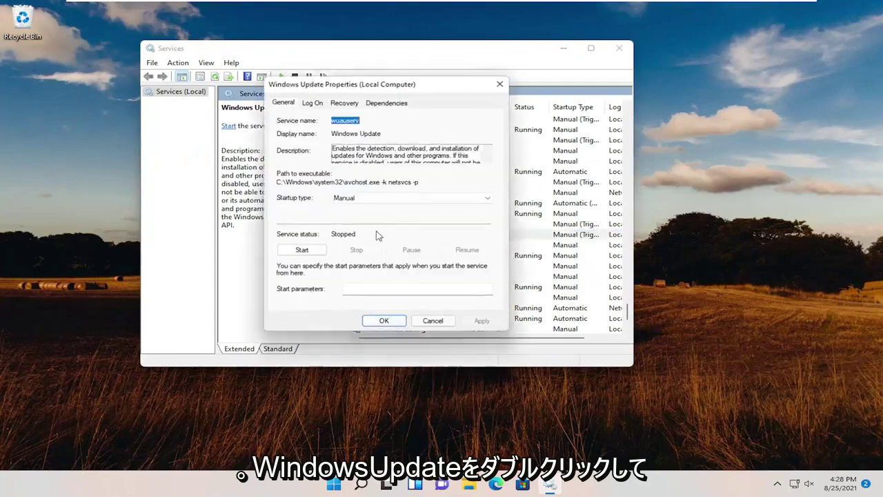
left_click(303, 251)
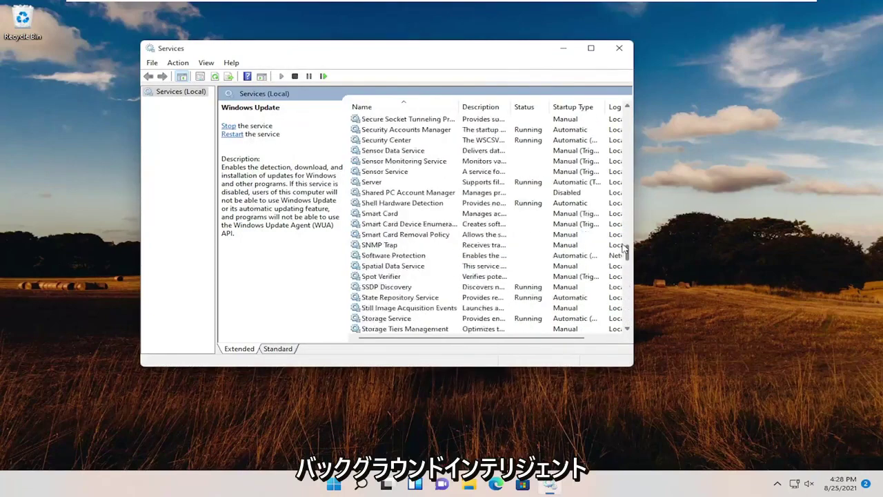
Start the Background Intelligent Transfer Service again and confirm its properties.
left_click_drag(626, 252, 627, 117)
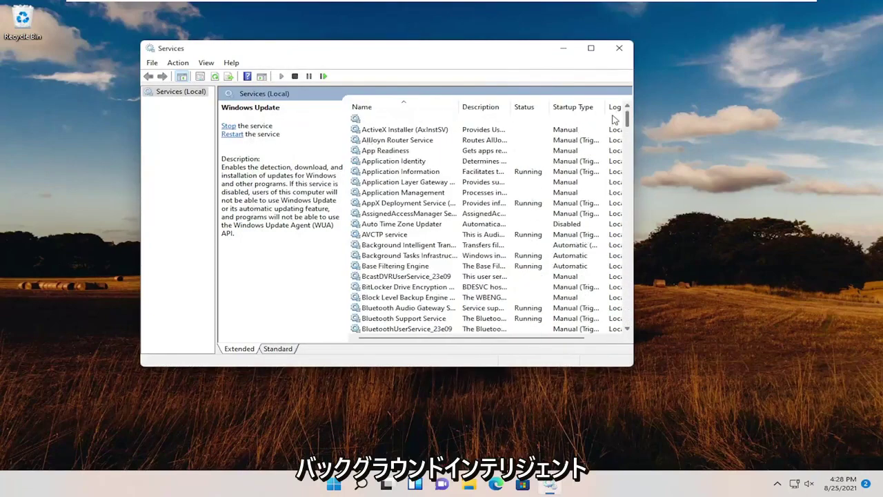
double_click(390, 245)
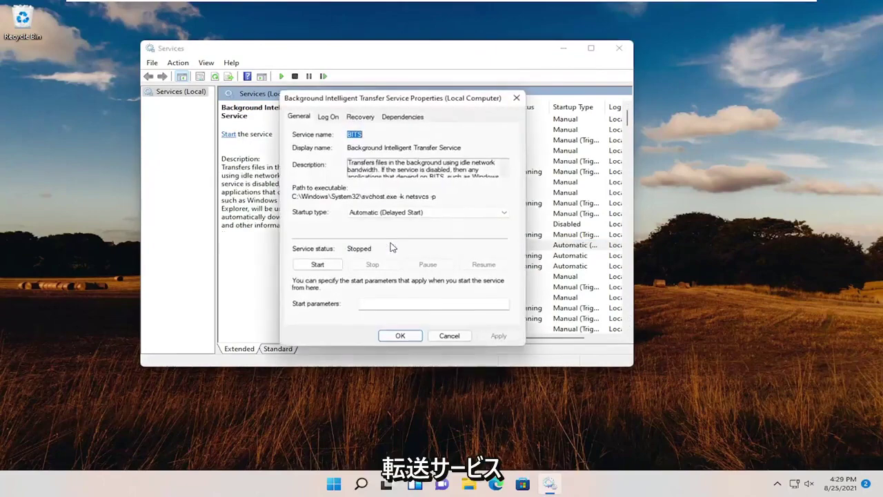
left_click(325, 267)
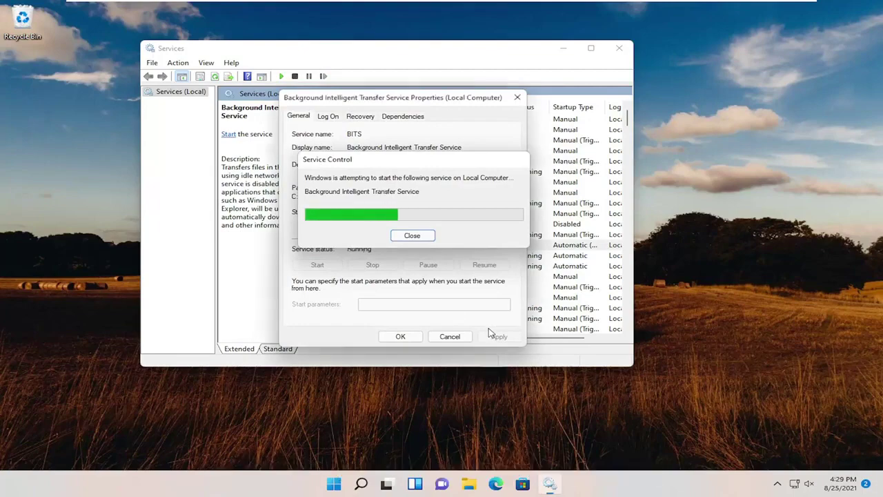
left_click(401, 337)
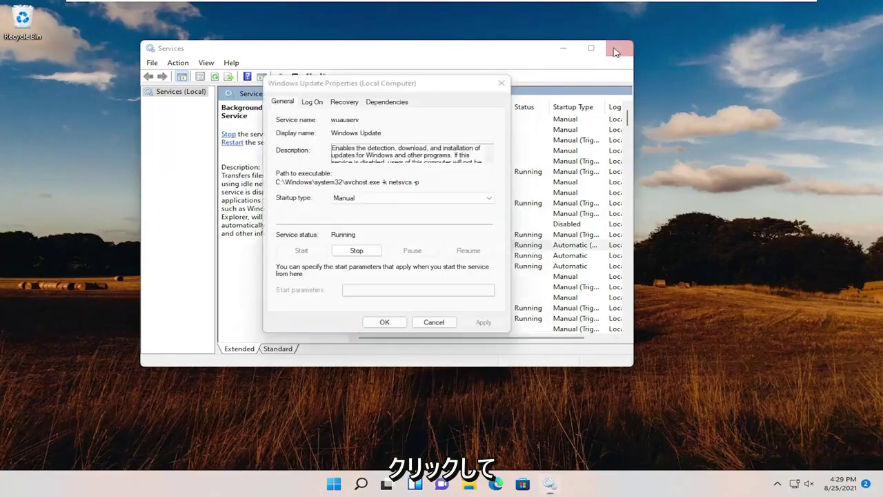
Close the Services window and the remaining Windows Update Properties dialog.
left_click(619, 47)
left_click(530, 263)
left_click(385, 323)
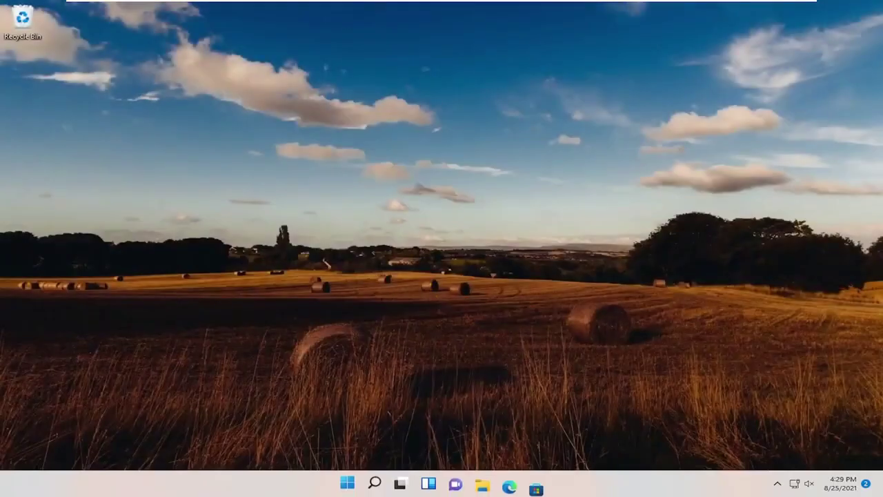
Open the Windows Update settings through a search for "upda", run a check for updates and close Settings.
left_click(375, 484)
type("upda")
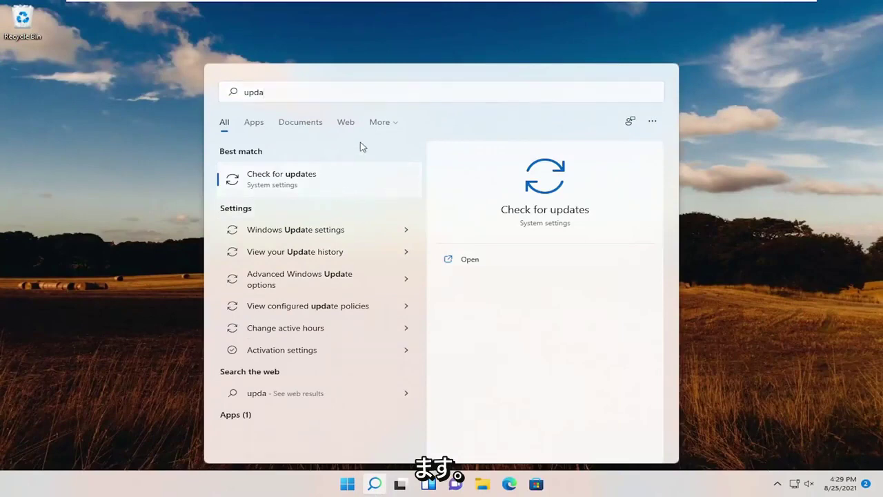
key("Return")
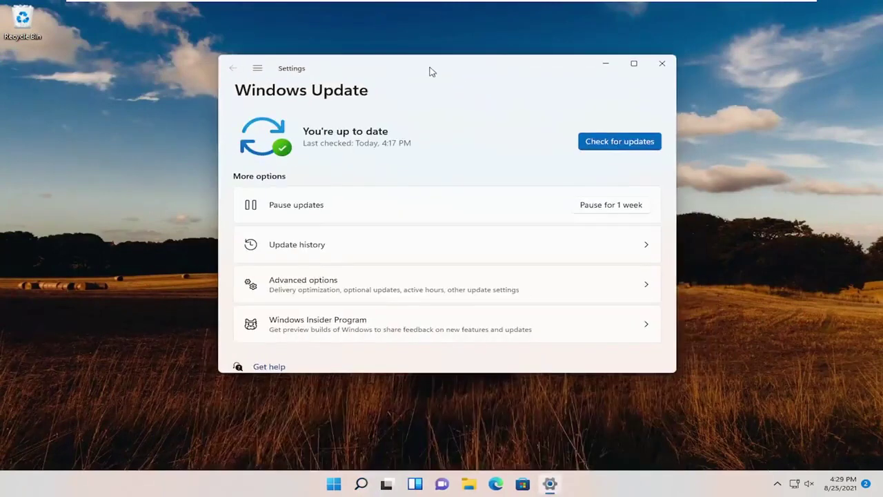
left_click(601, 142)
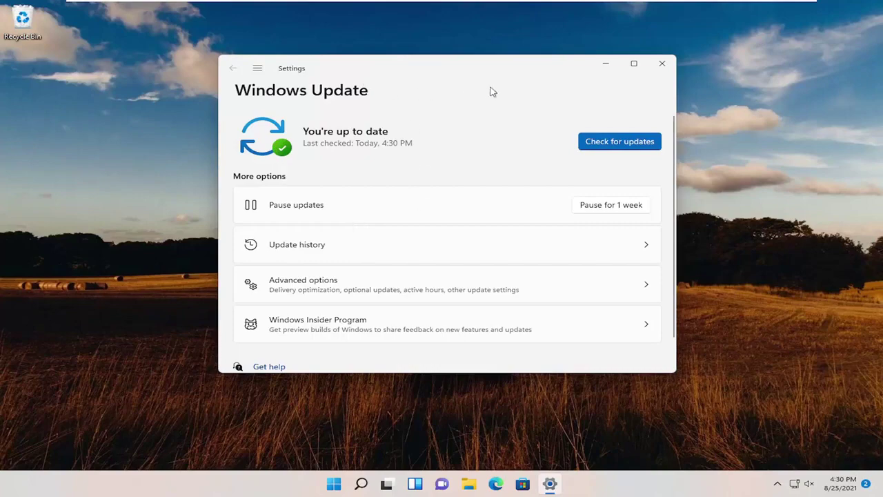
left_click(662, 64)
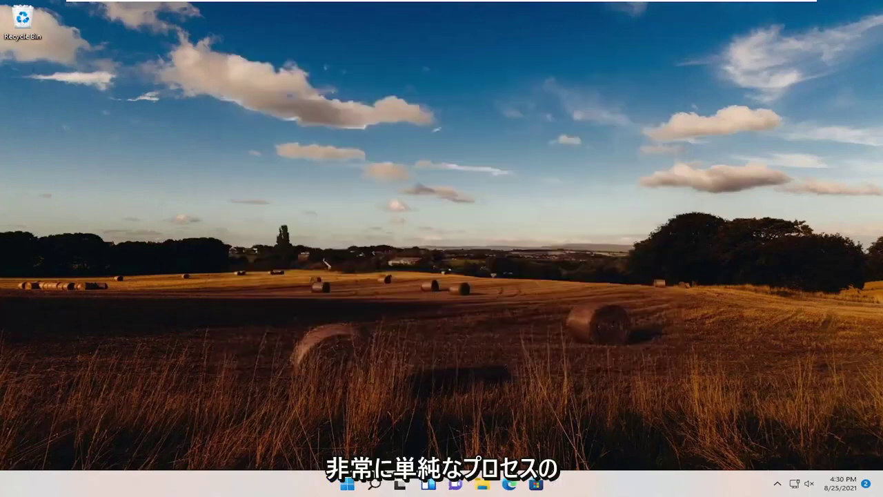